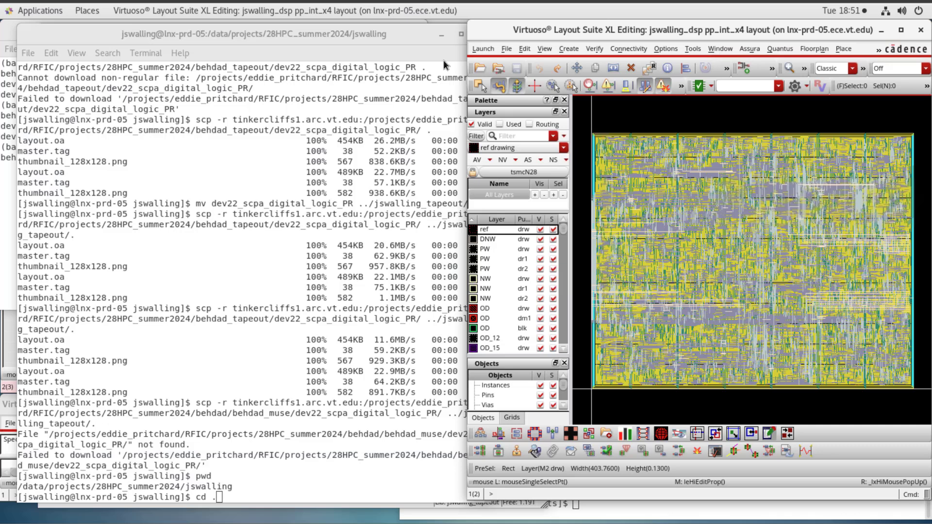
# Open the Pegasus Run LVS submission form for pp_int_x4 from the overflow menu.
pyautogui.click(880, 52)
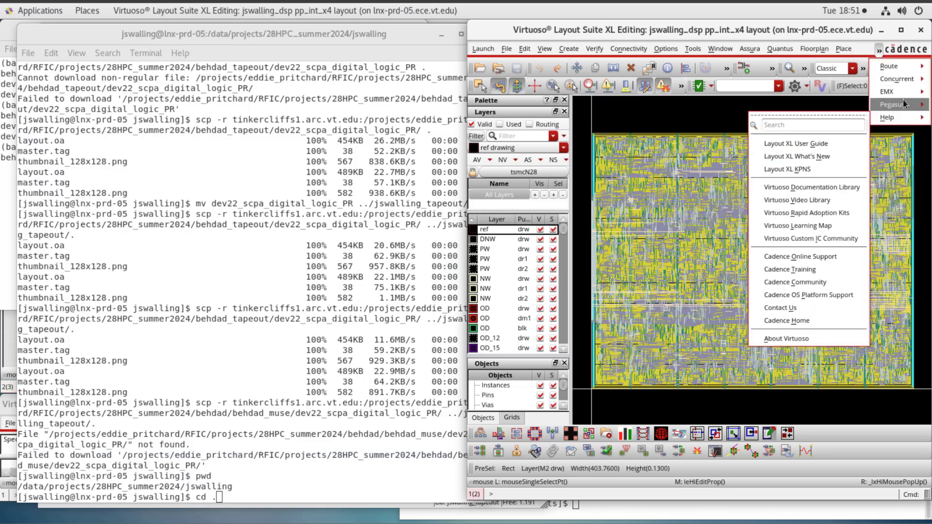
pyautogui.moveTo(893, 101)
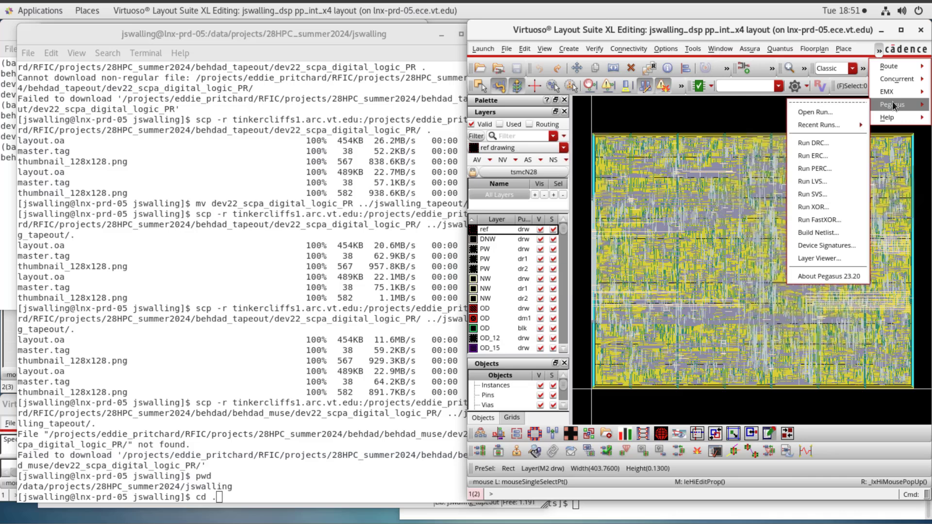
pyautogui.click(819, 182)
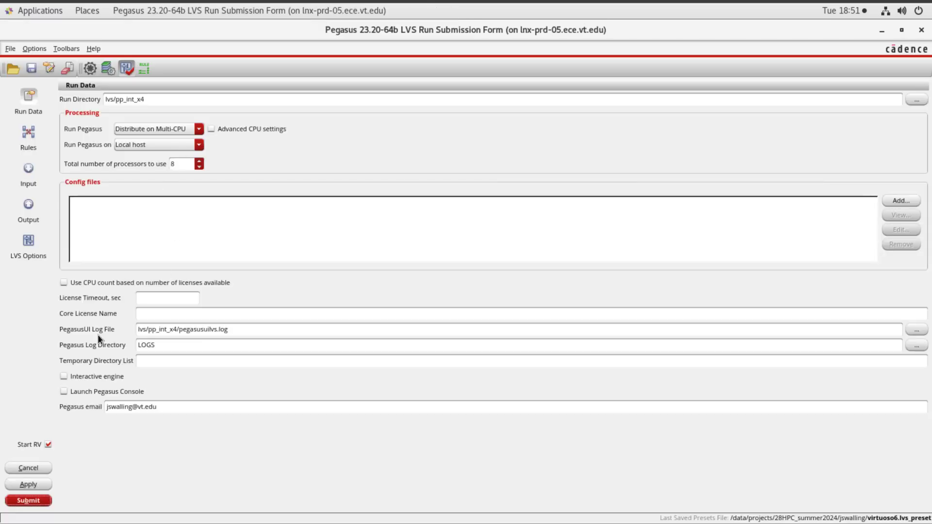
# Review the Rules, Input and Output pages, including the reports and Quantus input data settings.
pyautogui.click(28, 137)
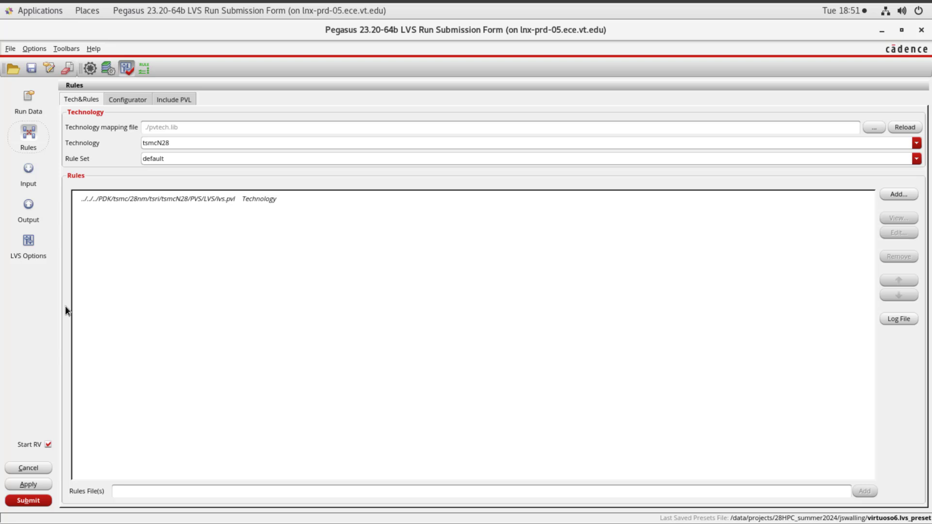
pyautogui.click(29, 170)
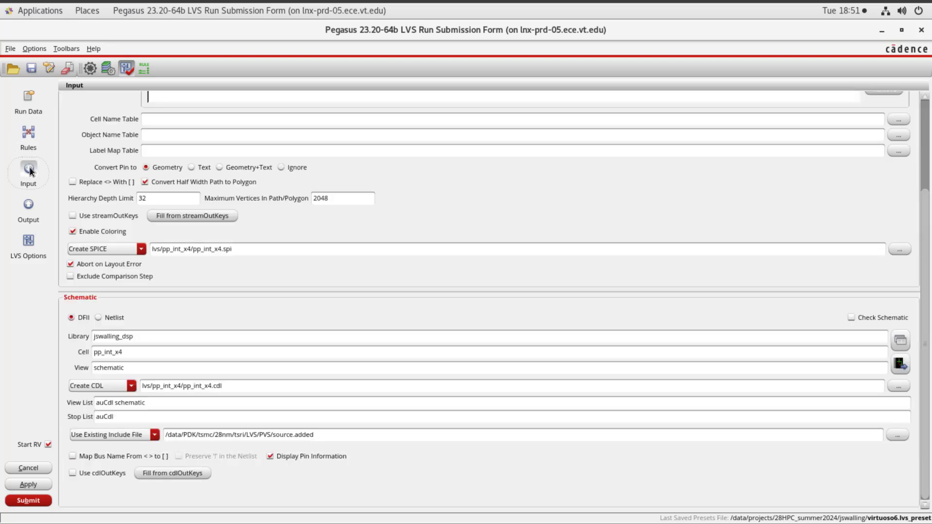
pyautogui.click(27, 205)
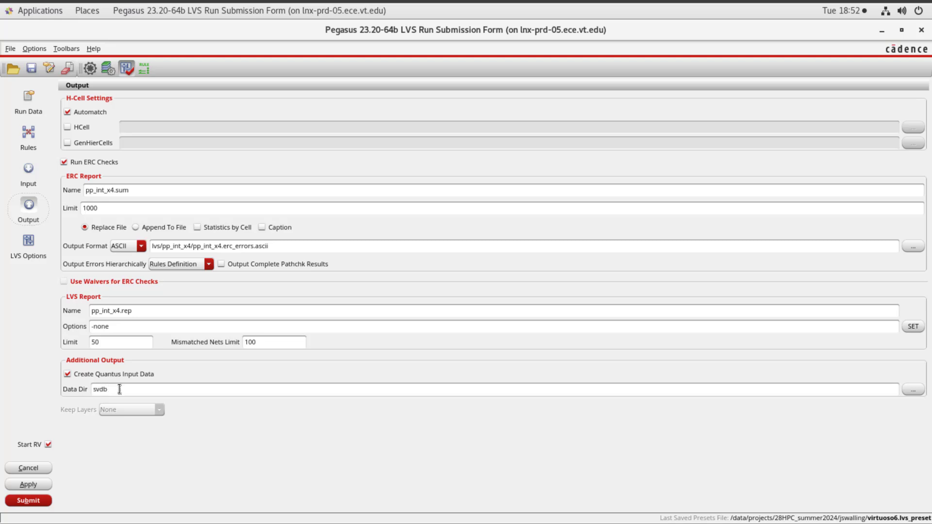
pyautogui.click(26, 100)
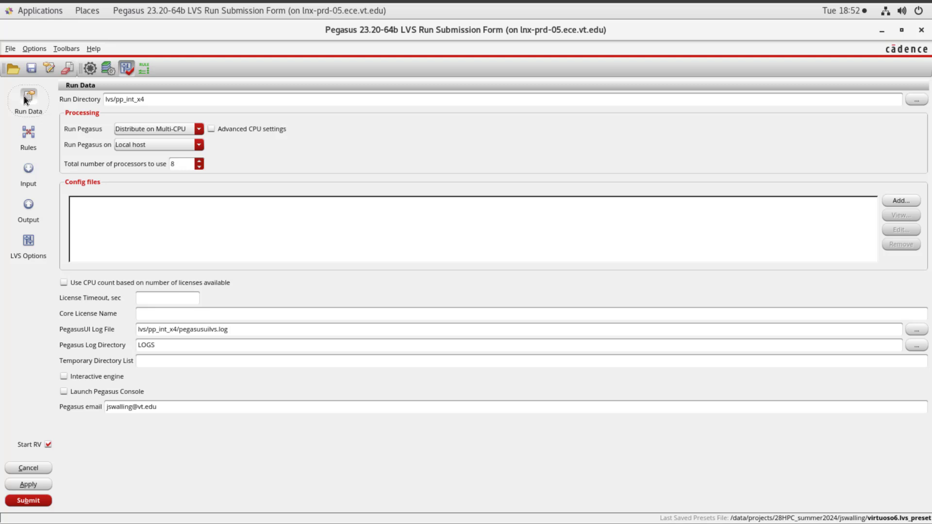
# Check the LVS Options ERC, Extract and Comparison tabs: nets VDD/VSS, ambiguity threshold 32.
pyautogui.click(28, 240)
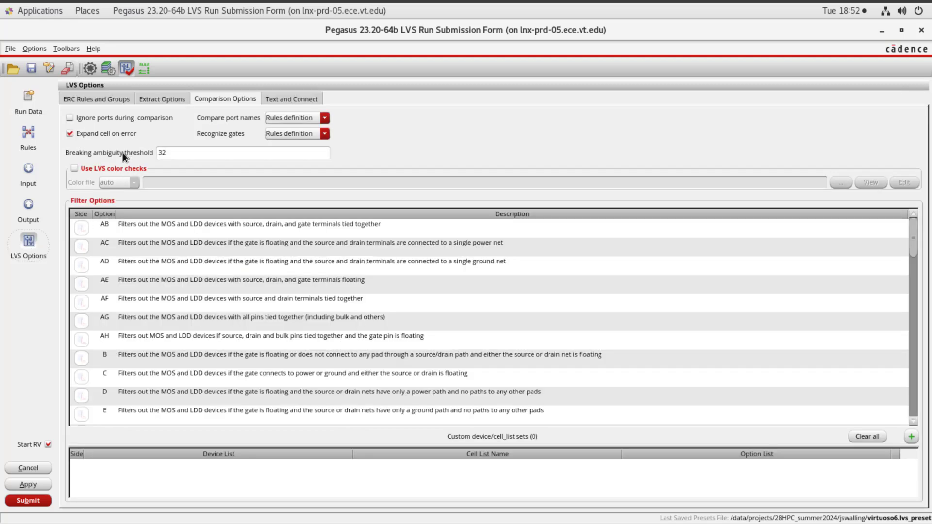
pyautogui.click(119, 100)
pyautogui.click(161, 100)
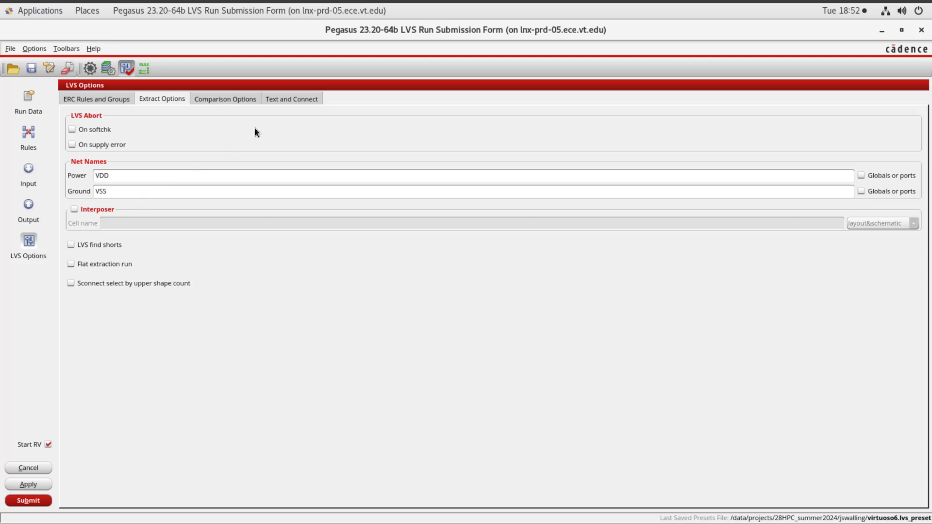
pyautogui.click(239, 100)
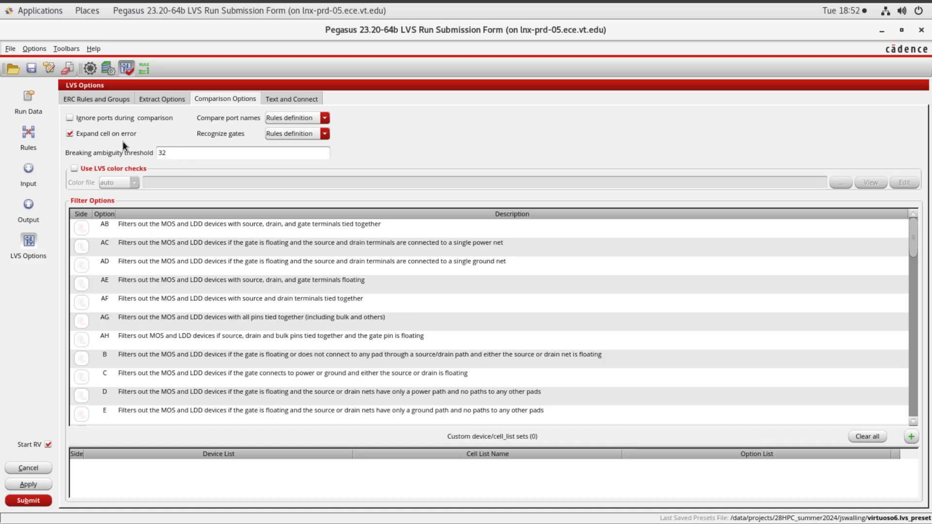
# Submit LVS, overwrite the old run directory, and close the MATCH results summary.
pyautogui.click(30, 503)
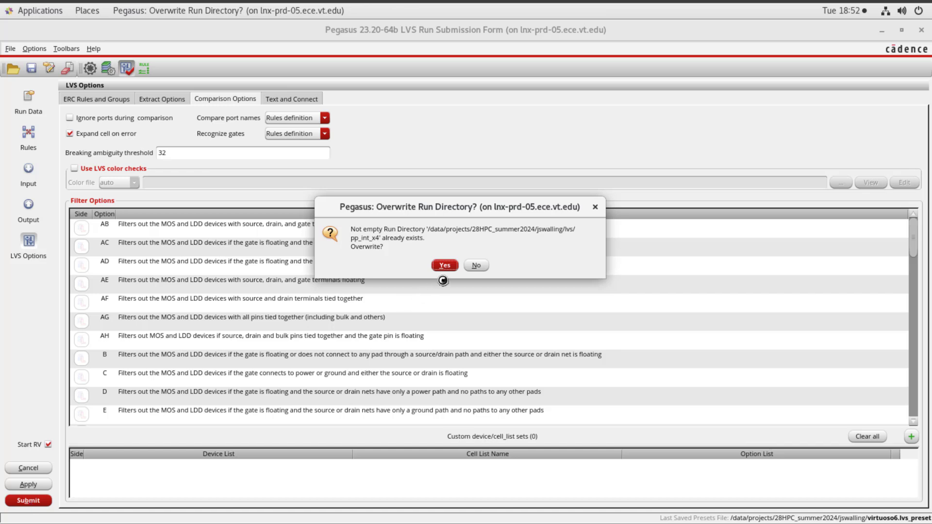
pyautogui.click(445, 265)
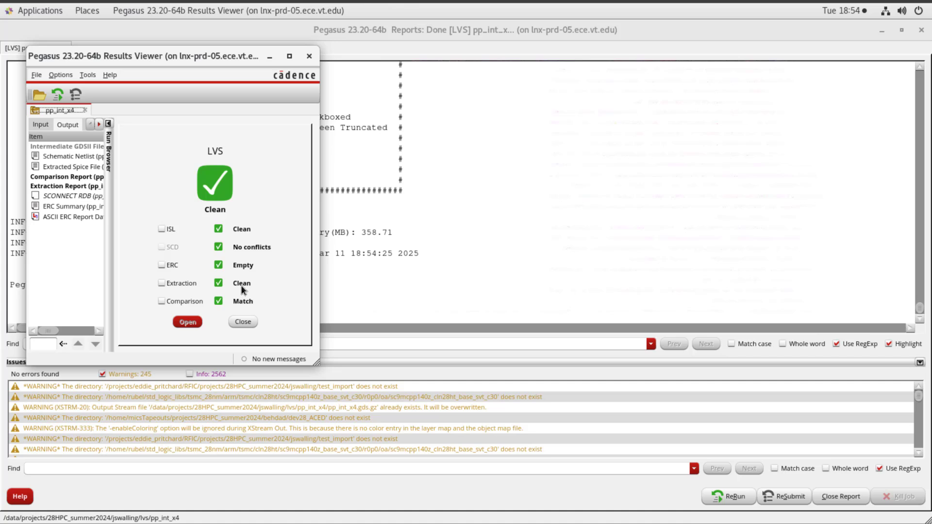
pyautogui.click(244, 322)
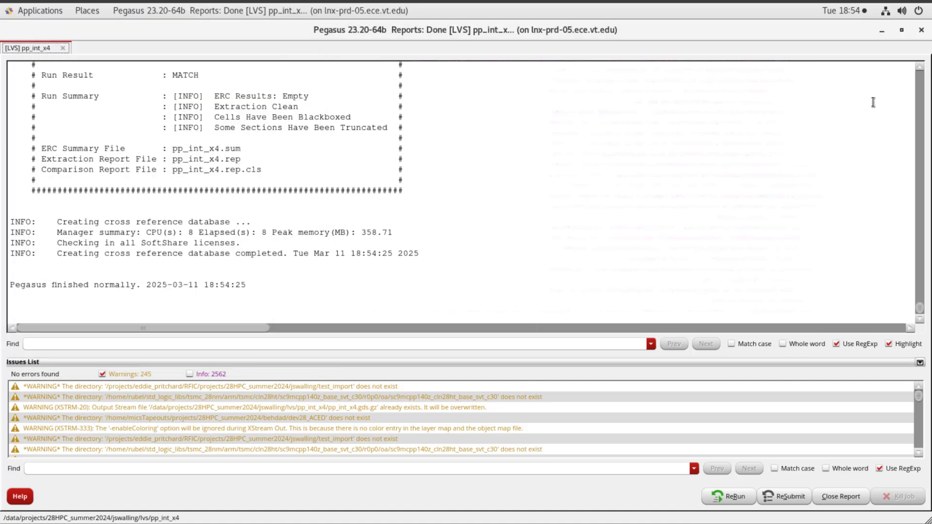
# Close the LVS report and start Run Pegasus - Quantus using lvs/pp_int_x4/svdb and tsmcN28.
pyautogui.click(922, 32)
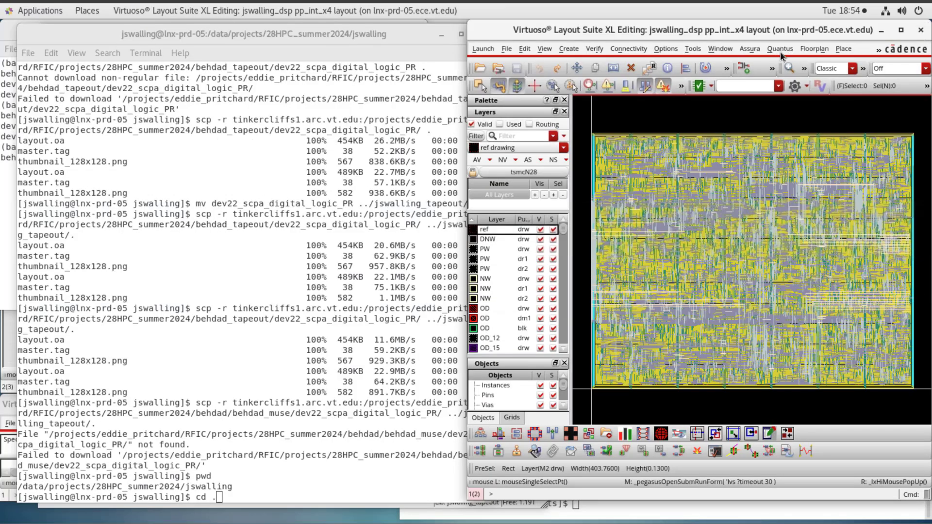
pyautogui.click(780, 52)
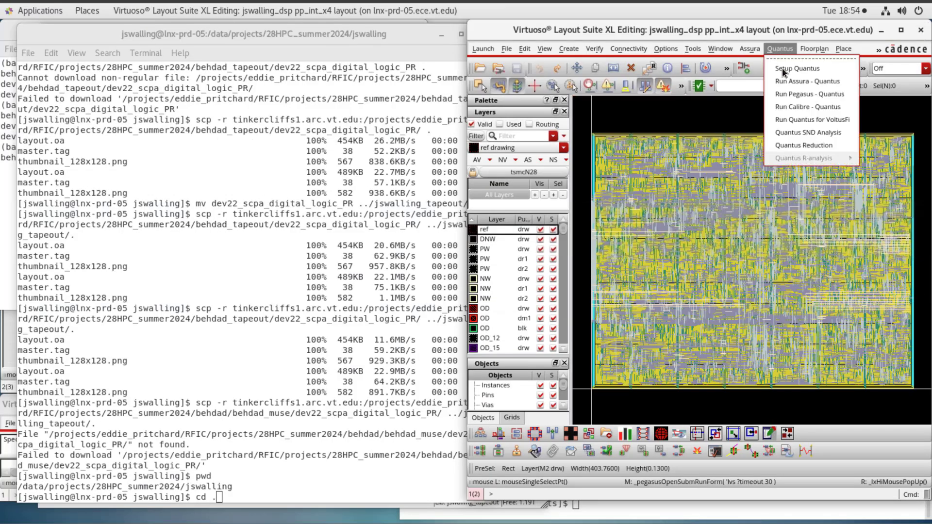
pyautogui.click(837, 98)
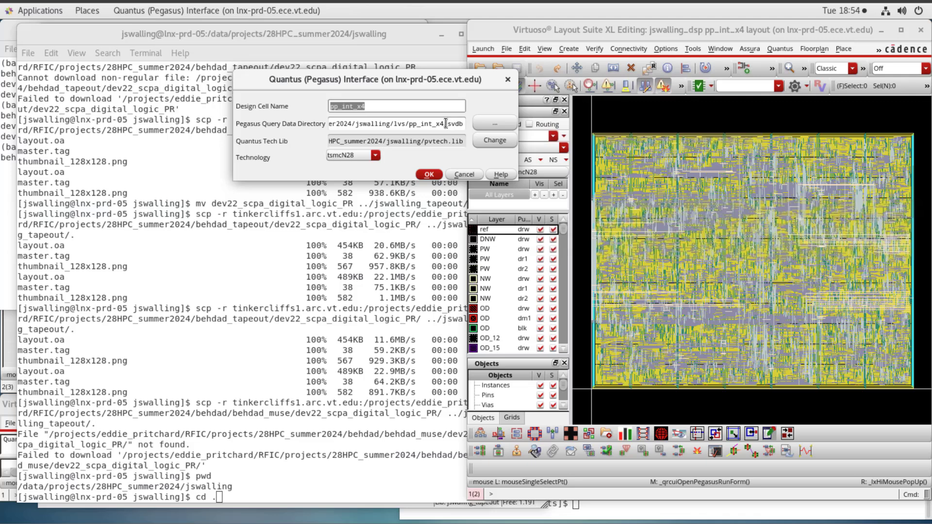
# Accept the Quantus interface settings and verify the Extracted View output av_extracted for jswalling_dsp pp_int_x4.
pyautogui.click(429, 175)
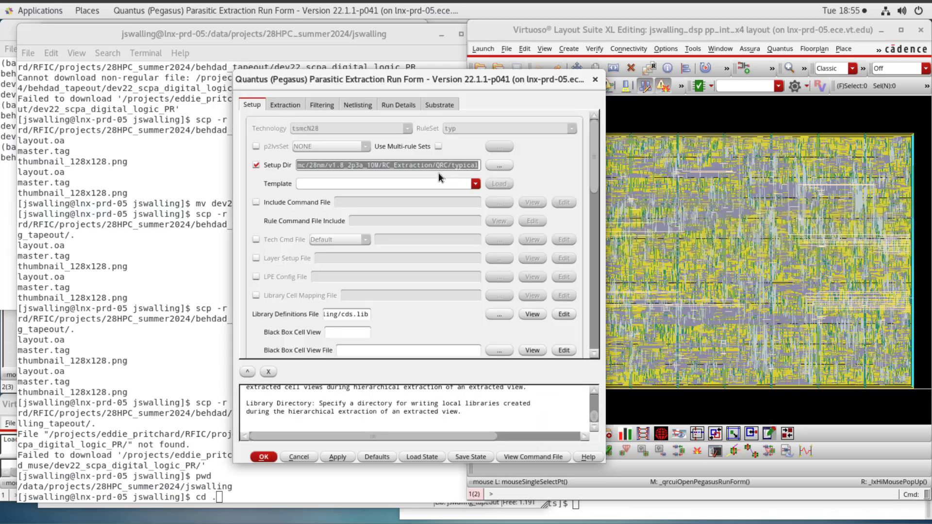
pyautogui.moveTo(497, 85); pyautogui.dragTo(336, 68)
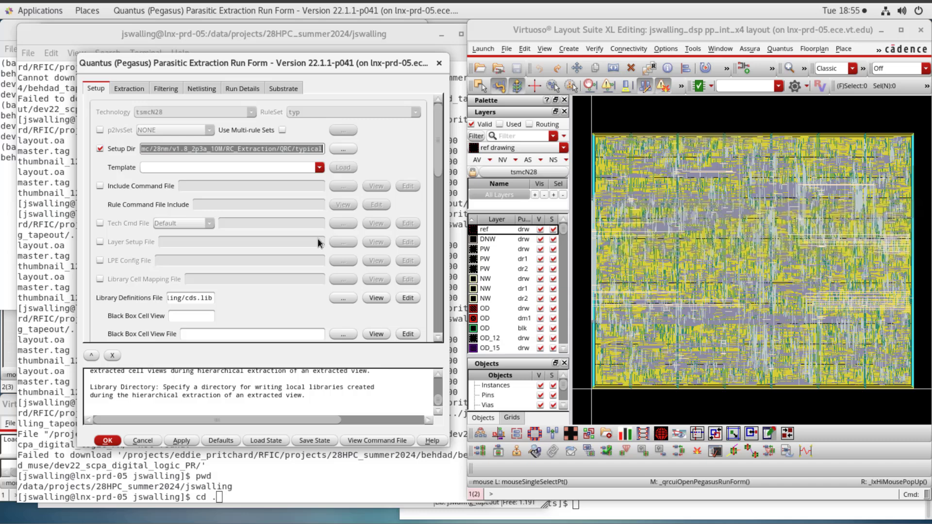
pyautogui.click(441, 203)
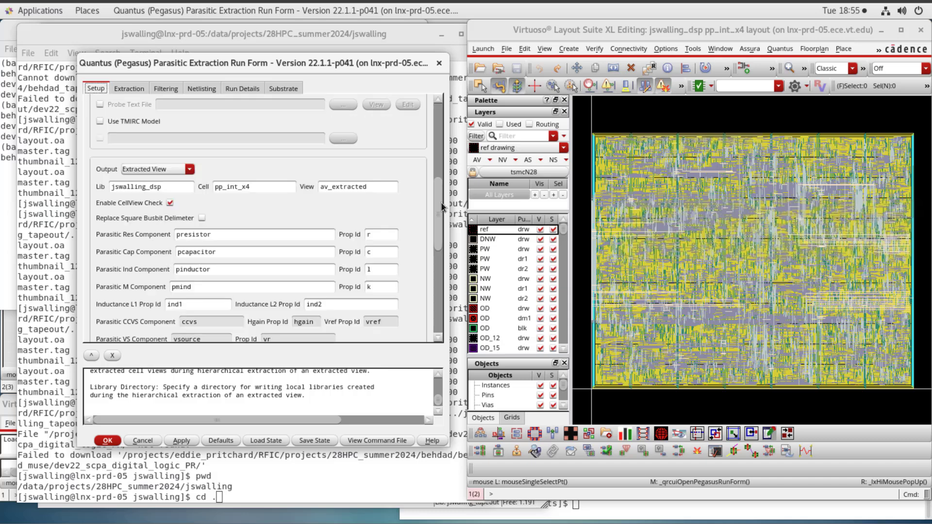
pyautogui.moveTo(442, 203)
pyautogui.mouseDown()
pyautogui.moveTo(434, 298)
pyautogui.moveTo(447, 188)
pyautogui.mouseUp()
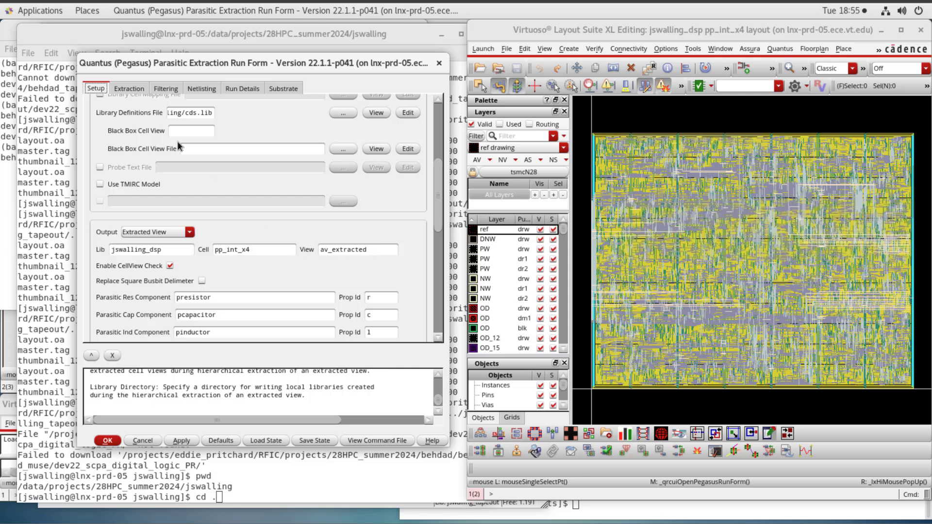
pyautogui.click(128, 89)
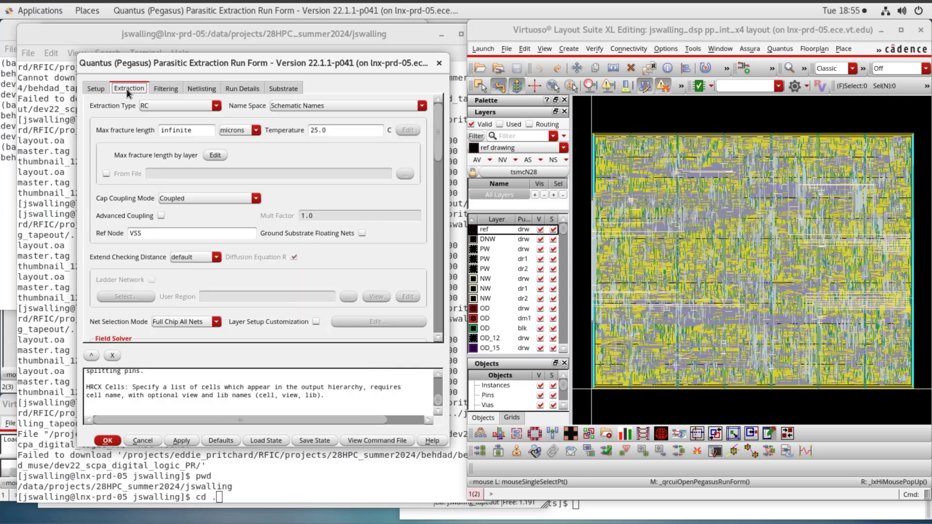
pyautogui.click(185, 107)
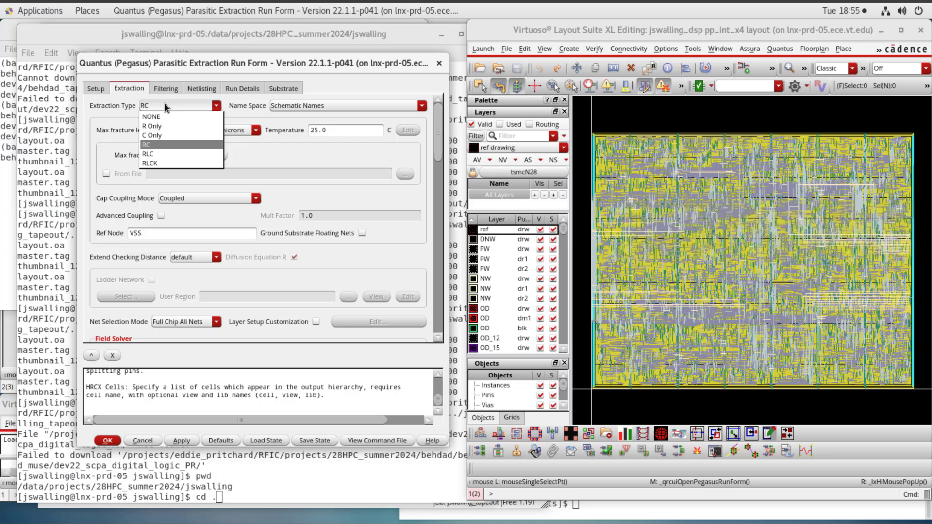
pyautogui.click(164, 103)
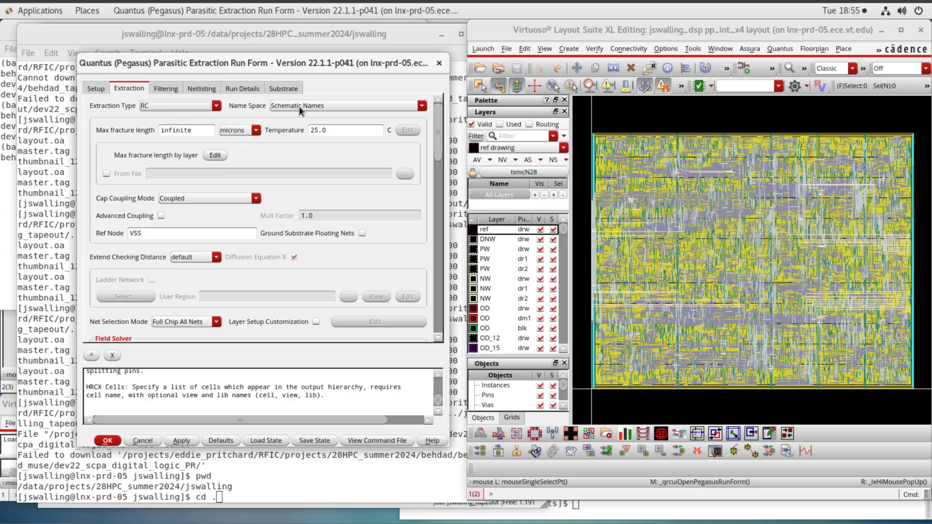
pyautogui.click(155, 231)
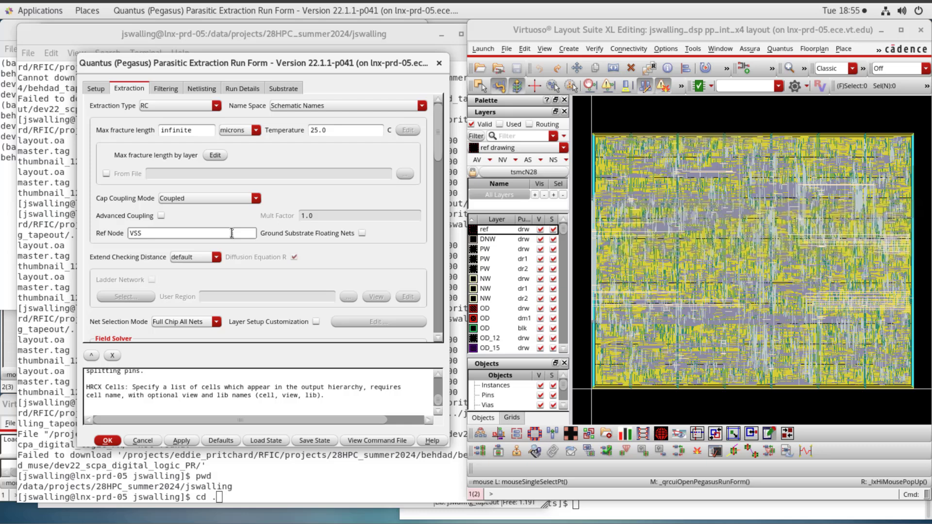
pyautogui.scroll(-5, 278, 244)
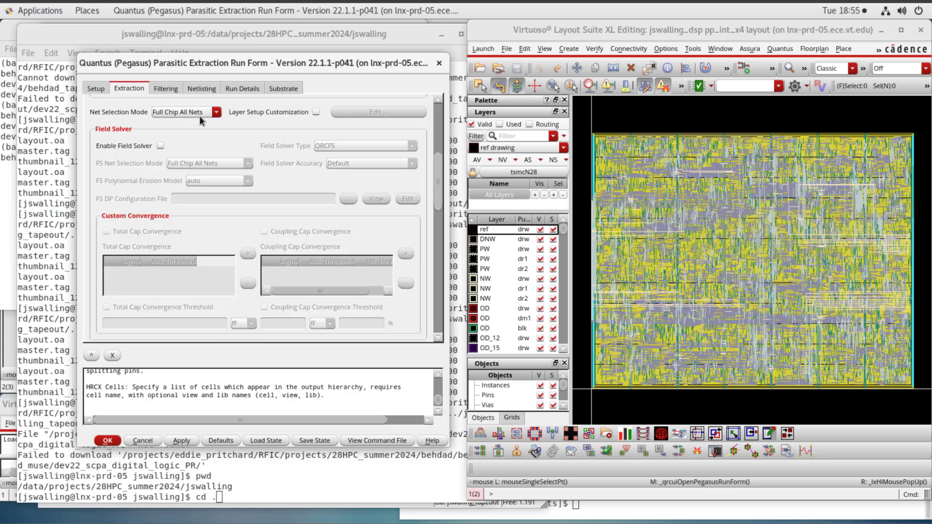
pyautogui.scroll(-3, 270, 168)
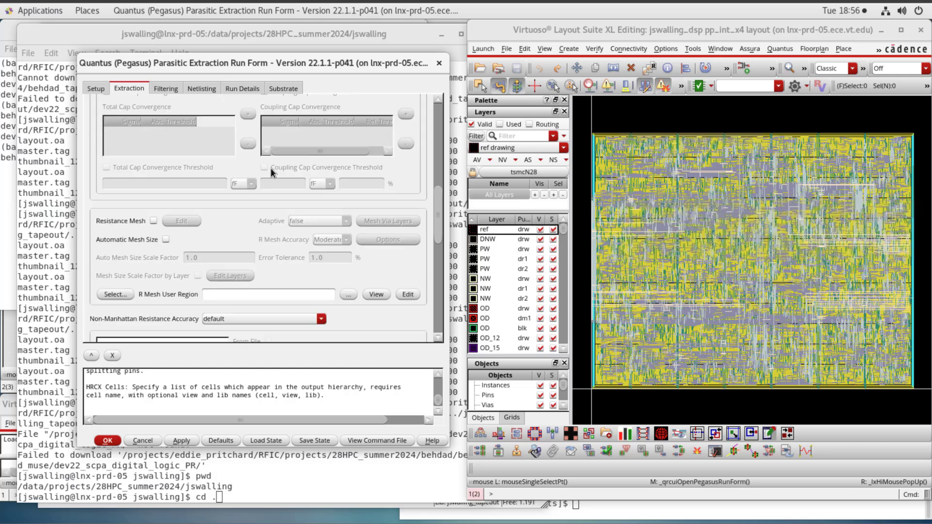
pyautogui.scroll(-3, 270, 168)
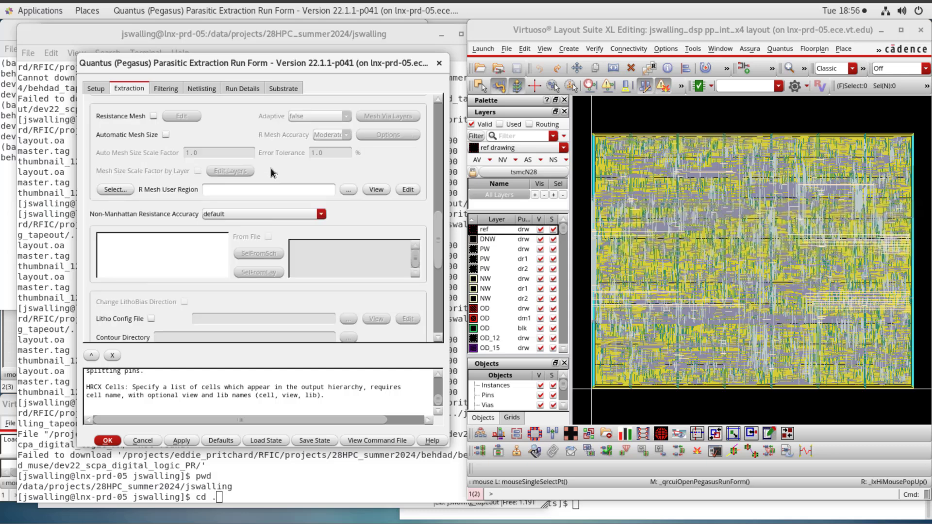
pyautogui.scroll(-1, 270, 168)
pyautogui.scroll(-3, 270, 169)
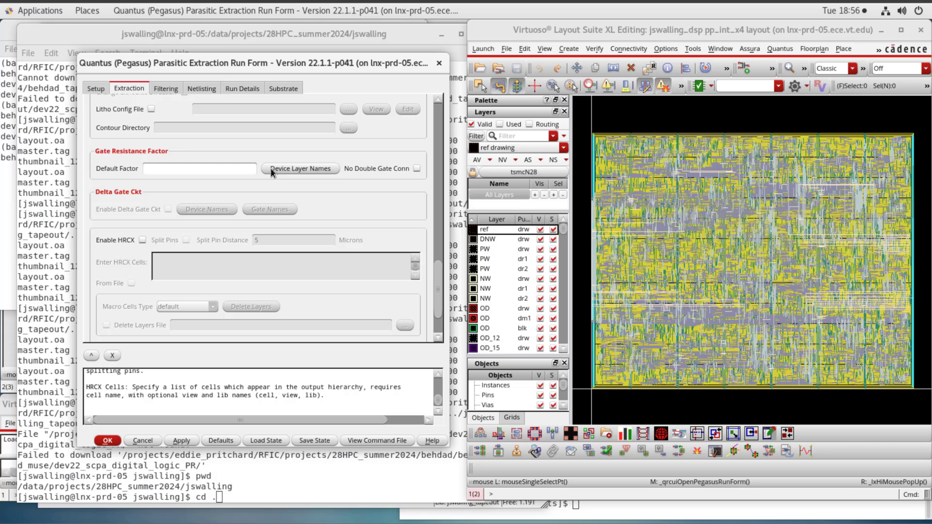
pyautogui.scroll(-2, 270, 170)
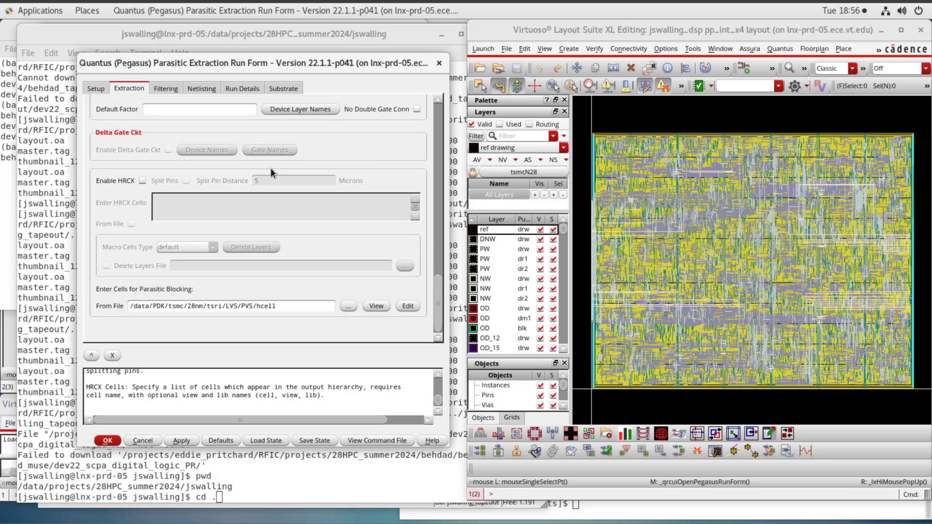
pyautogui.click(294, 306)
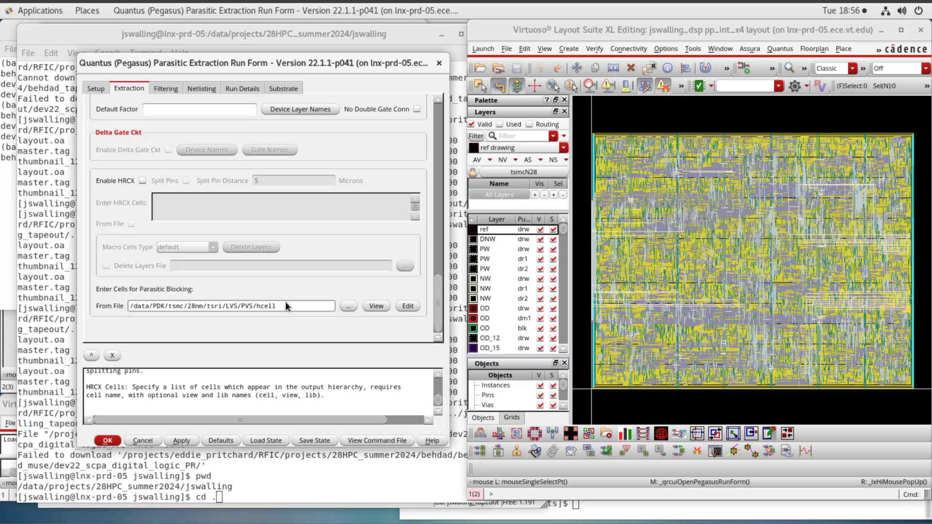
# Enable Merge ParallelR and Dangling R filtering, keeping Reduce Parasitics at false.
pyautogui.click(165, 87)
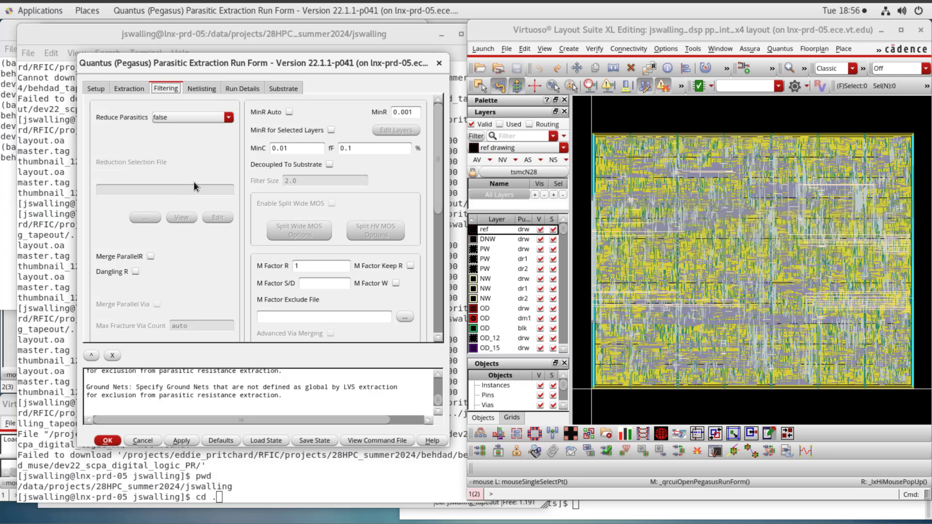
pyautogui.click(151, 256)
pyautogui.click(136, 272)
pyautogui.click(225, 126)
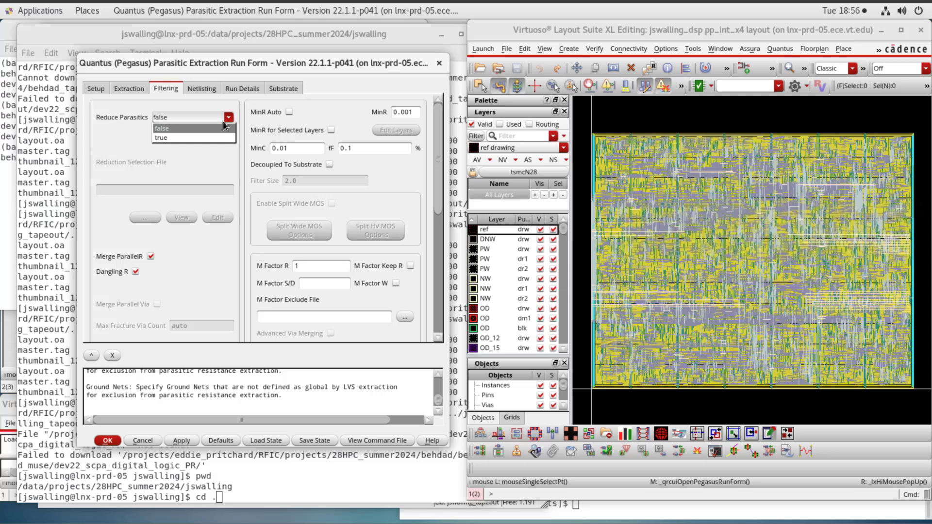
pyautogui.click(223, 122)
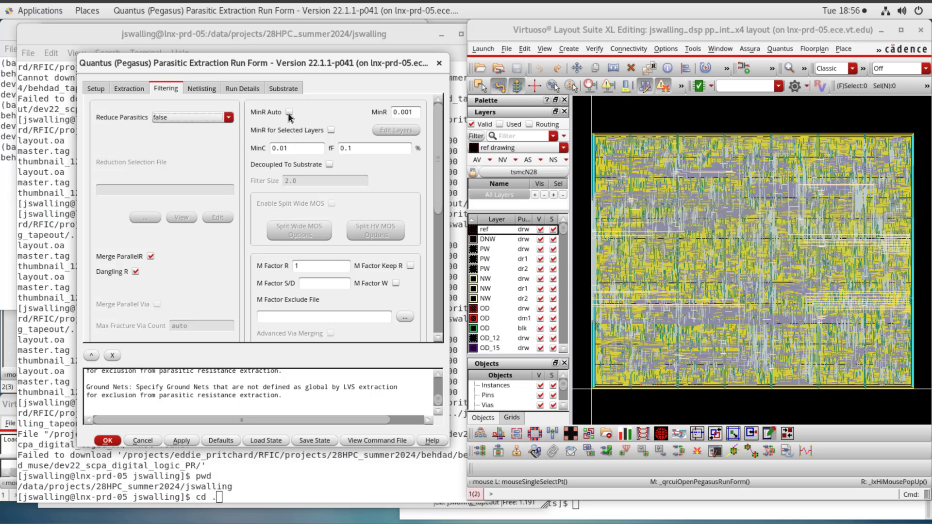
# Check the MinR and M Factor R values and the VDD/VSS power and ground net fields.
pyautogui.click(413, 112)
pyautogui.click(315, 267)
pyautogui.scroll(-3, 315, 270)
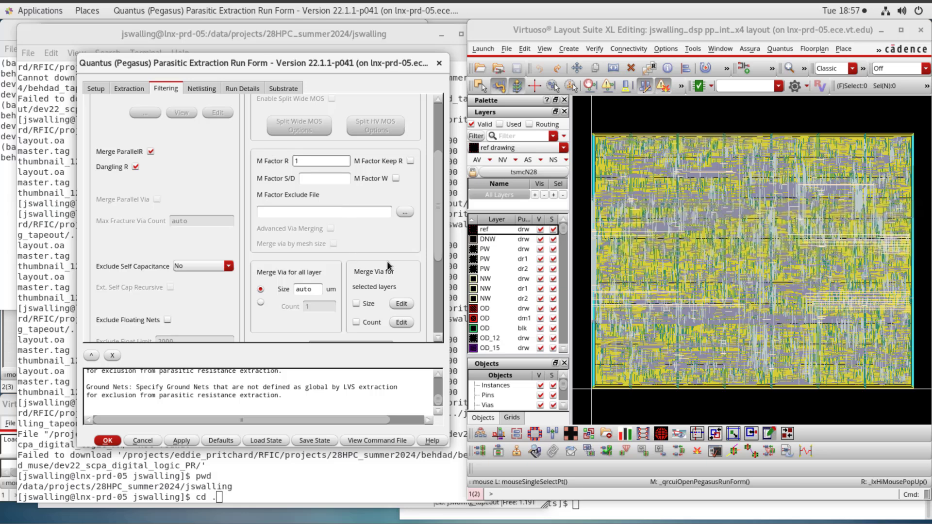
pyautogui.scroll(-5, 420, 298)
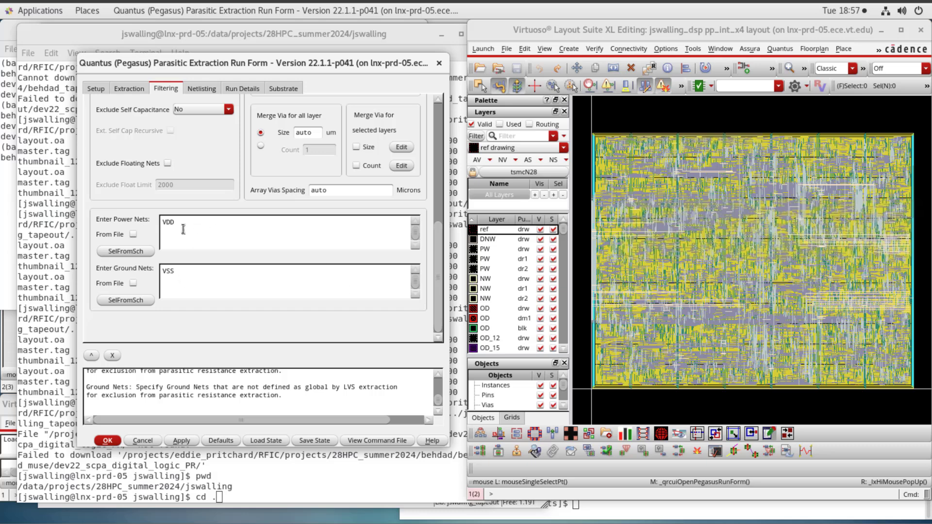
# Check the Netlisting options and watch the Quantus log until the pp_int_x4 run completes.
pyautogui.click(214, 89)
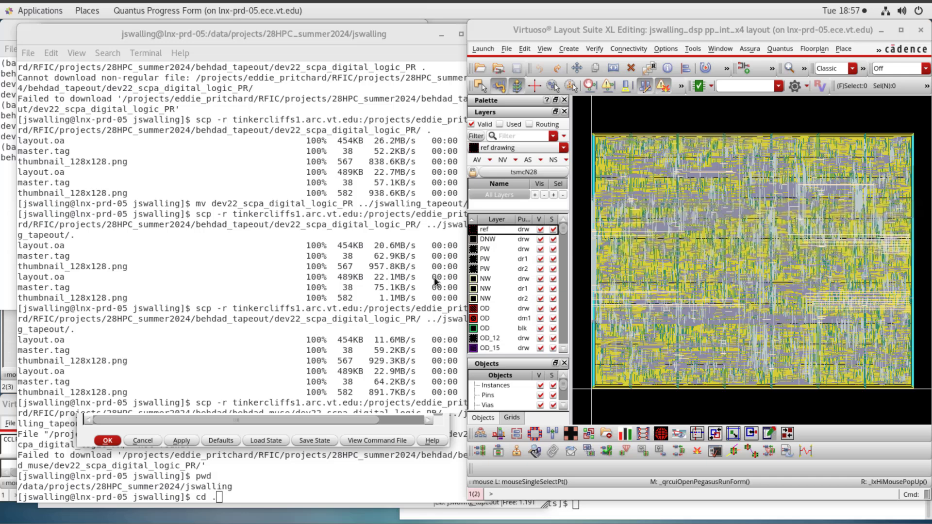
pyautogui.click(724, 451)
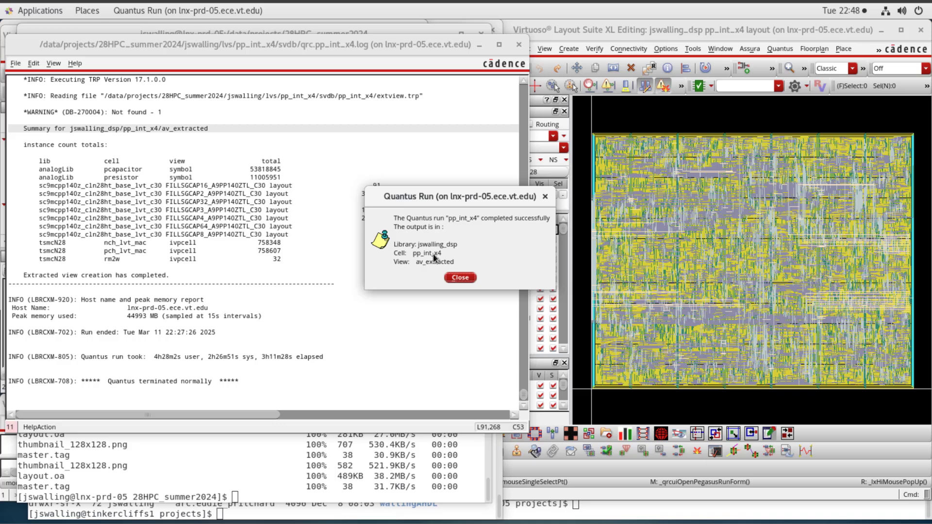
# Dismiss the completion notice and log, then list pp_int_x4 views in jswalling_dsp.
pyautogui.click(460, 278)
pyautogui.click(519, 44)
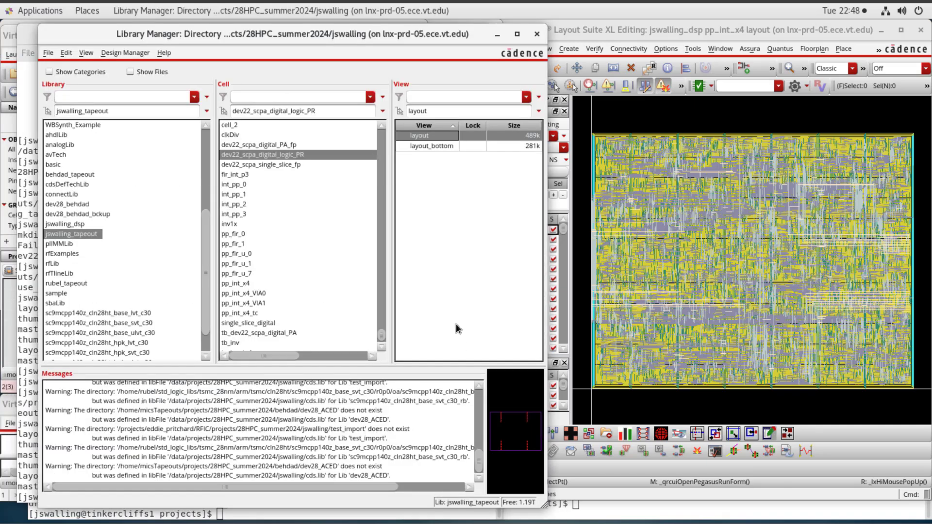
pyautogui.click(249, 284)
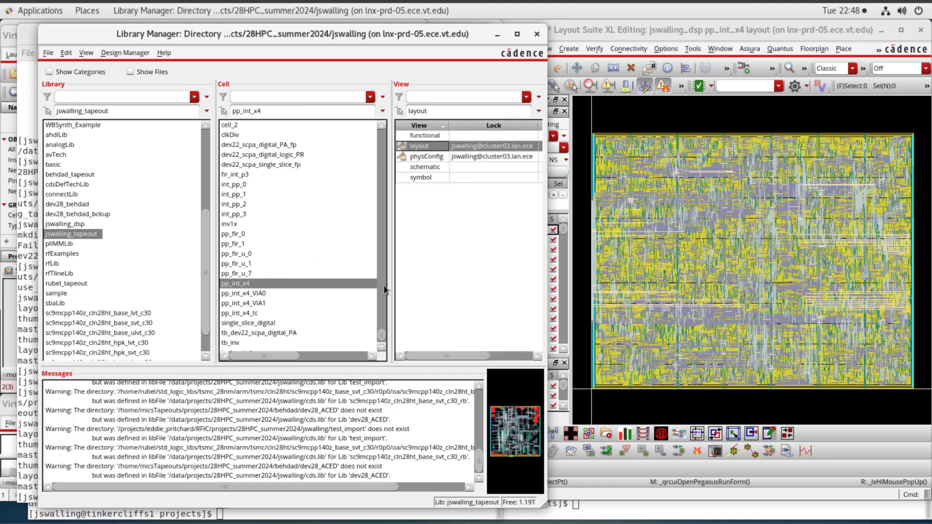
pyautogui.click(77, 225)
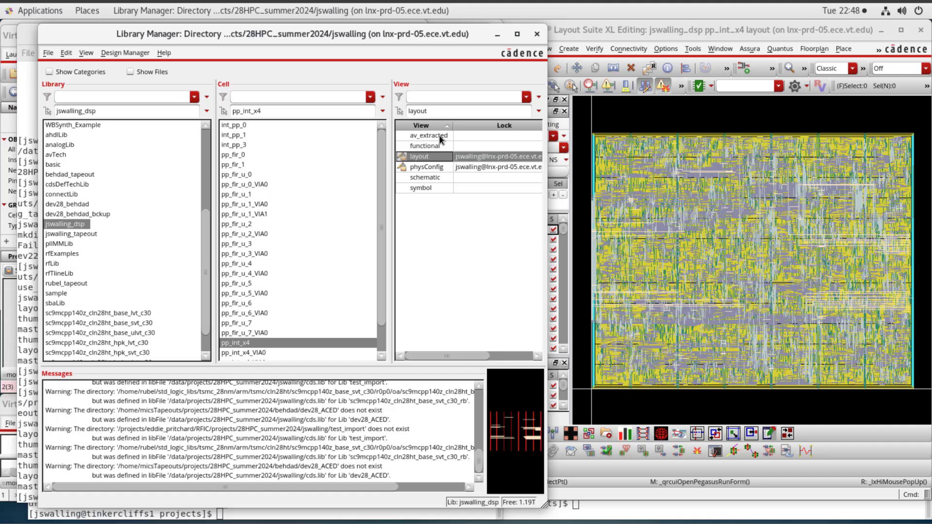
# Select the av_extracted view of pp_int_x4 in the Library Manager view list.
pyautogui.click(435, 137)
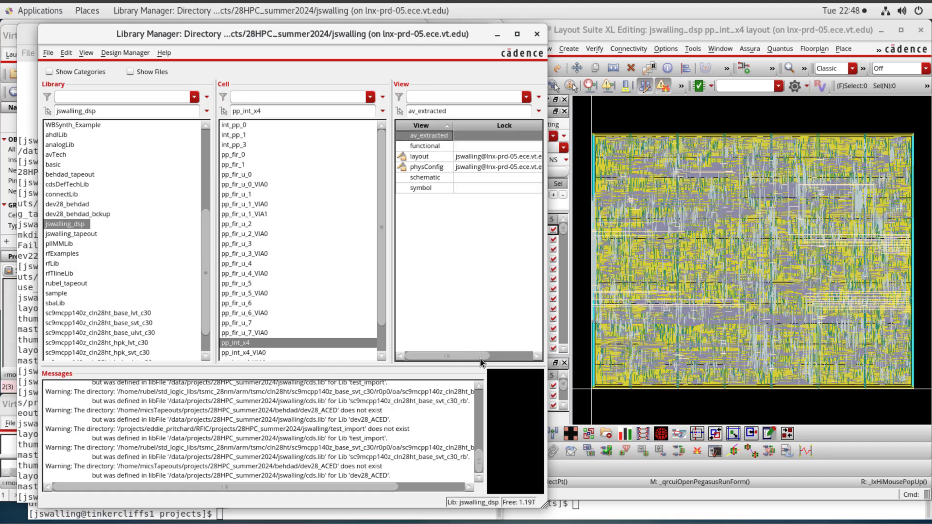